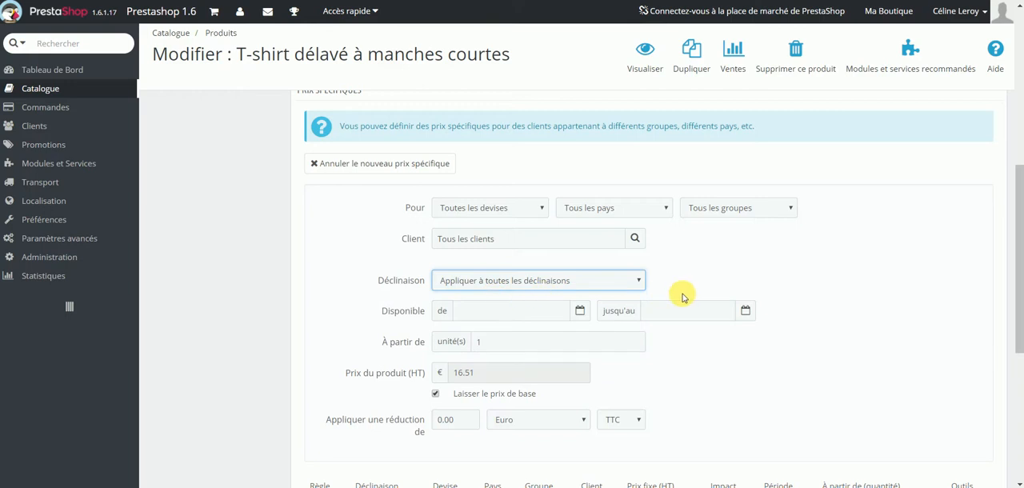
pyautogui.click(680, 293)
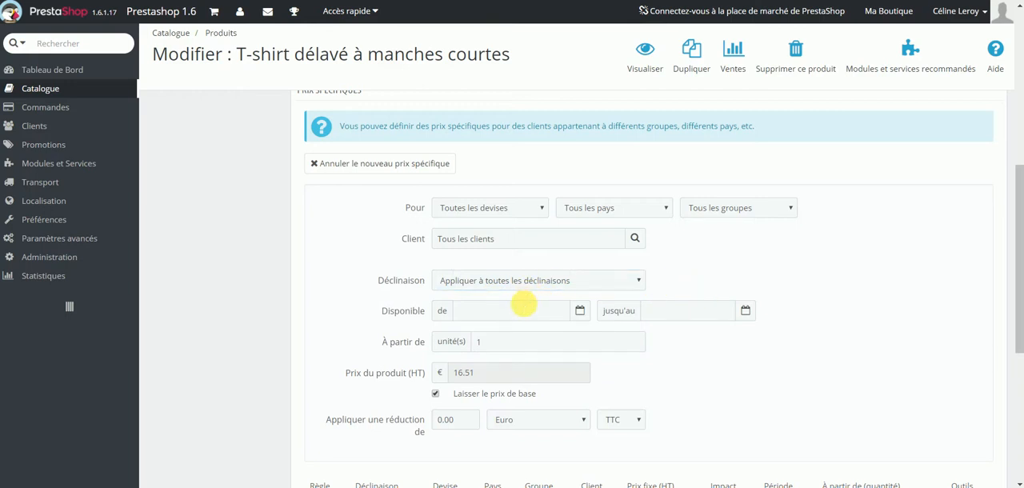
pyautogui.click(524, 311)
pyautogui.click(666, 315)
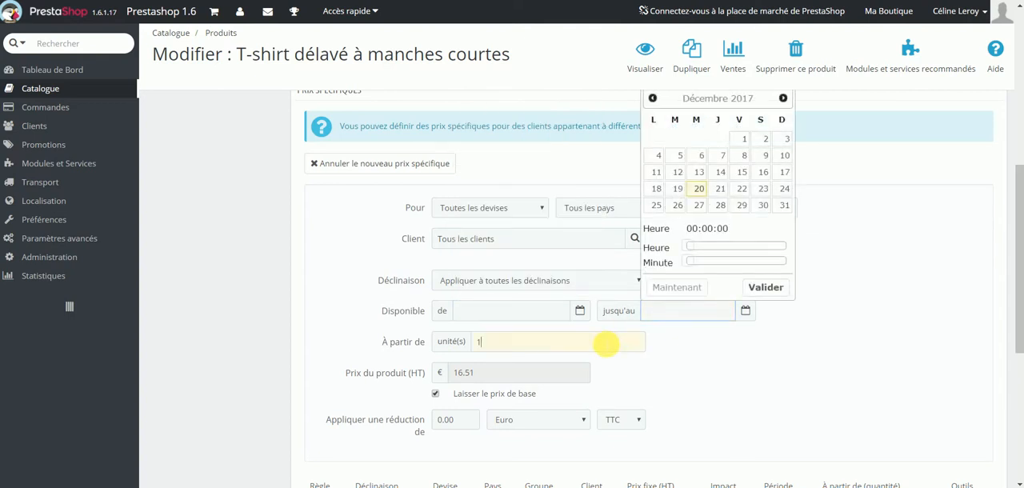
pyautogui.click(602, 344)
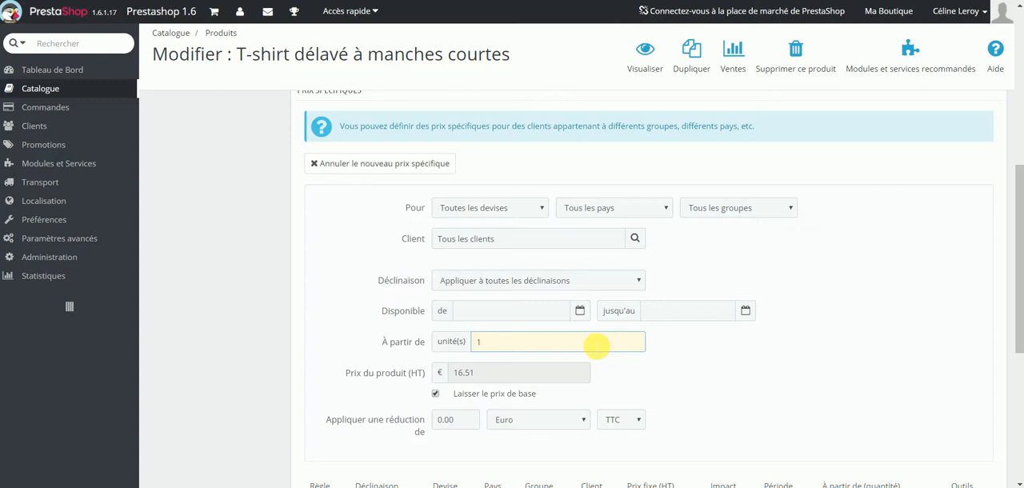
pyautogui.click(490, 395)
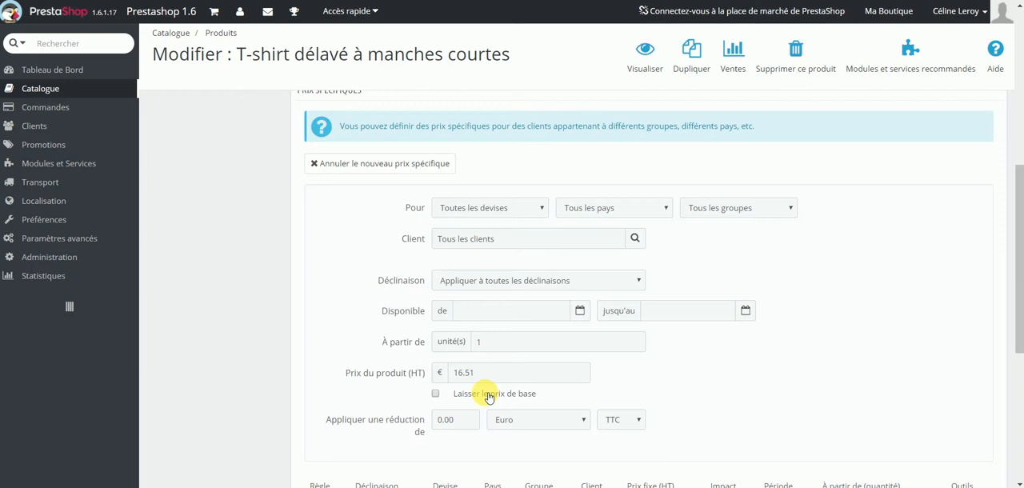
pyautogui.click(490, 398)
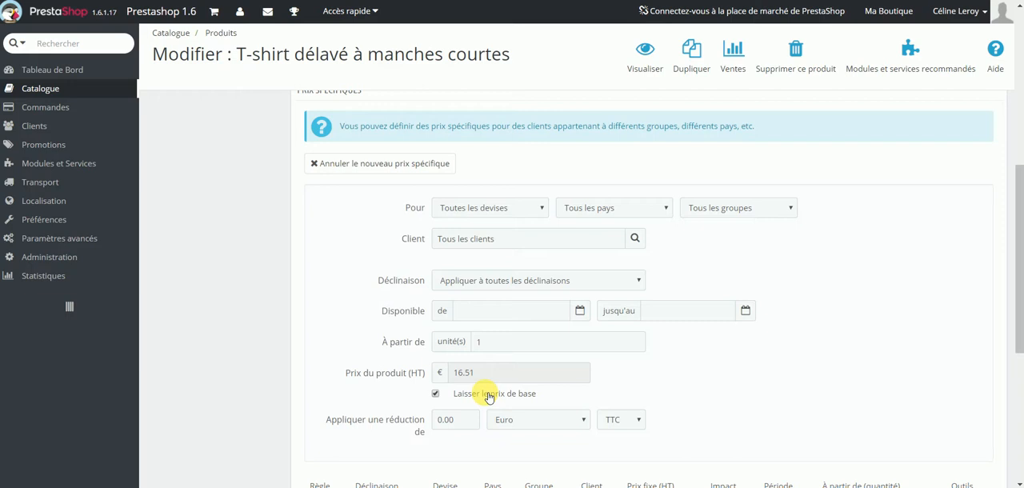
# Set the new specific price to apply a reduction of 2 Euro with taxes included (TTC).
pyautogui.moveTo(336, 419); pyautogui.dragTo(412, 447)
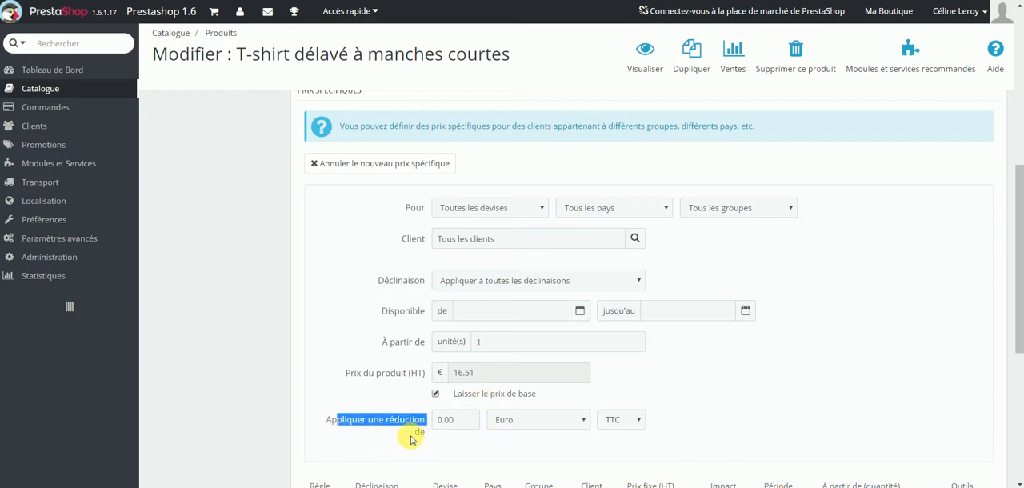
pyautogui.click(511, 422)
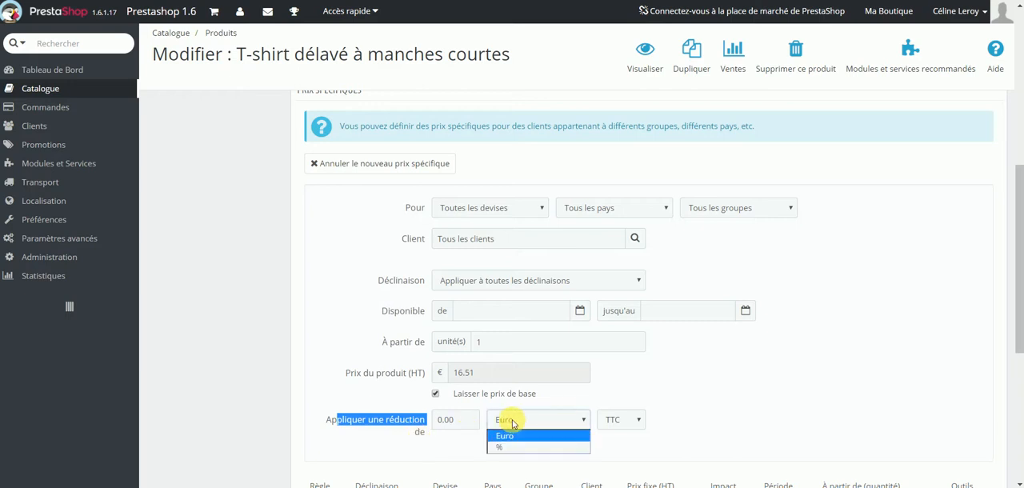
pyautogui.click(618, 421)
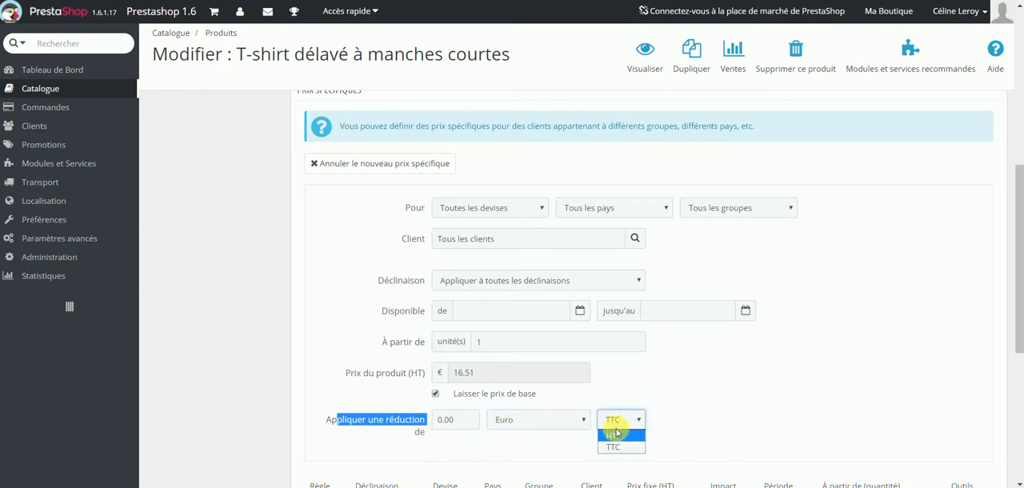
pyautogui.click(616, 448)
pyautogui.click(552, 419)
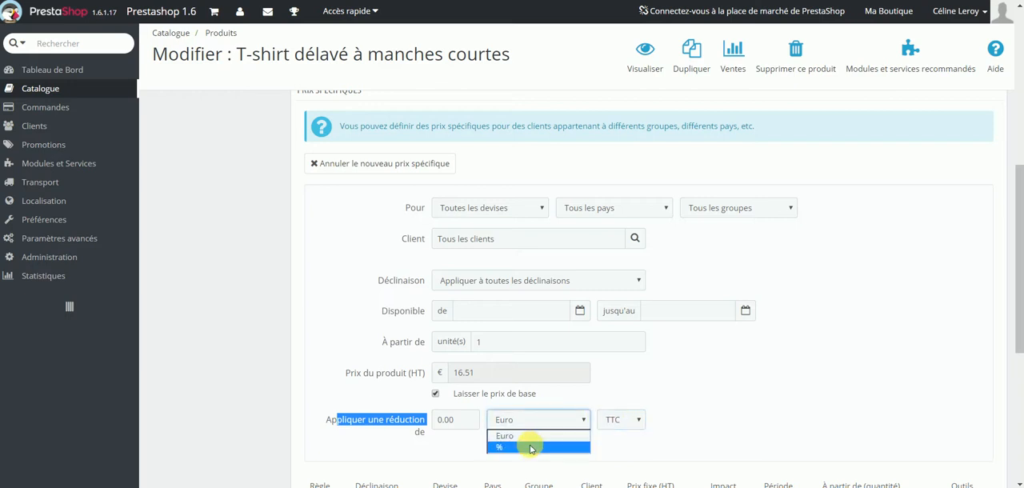
pyautogui.click(504, 436)
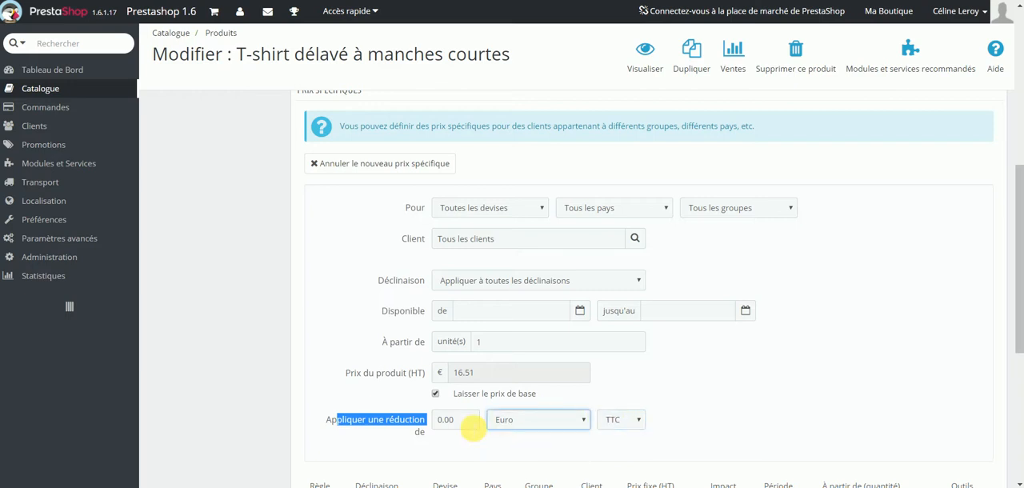
pyautogui.click(403, 423)
pyautogui.click(403, 424)
pyautogui.write('2')
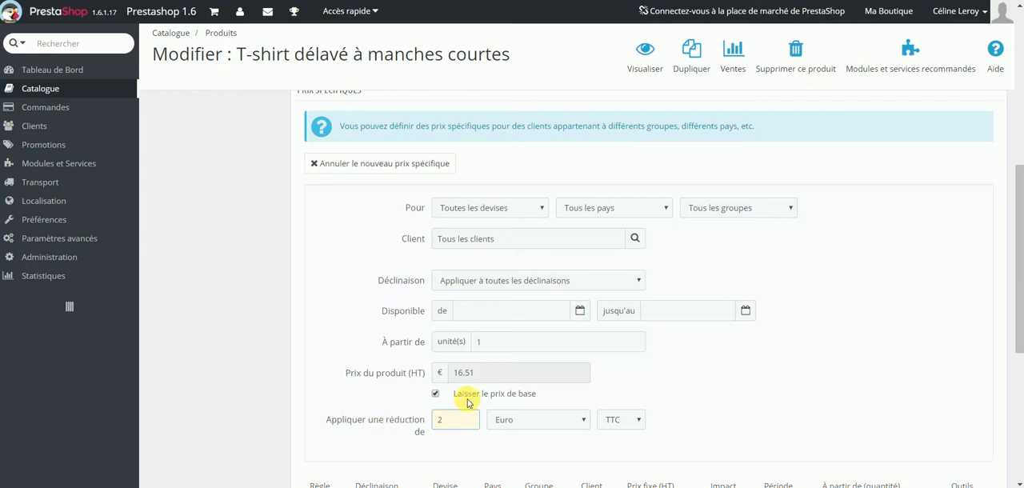
# Save the product with its new specific price and stay on the product's editing page.
pyautogui.scroll(-1, 819, 278)
pyautogui.scroll(-3, 820, 278)
pyautogui.click(892, 348)
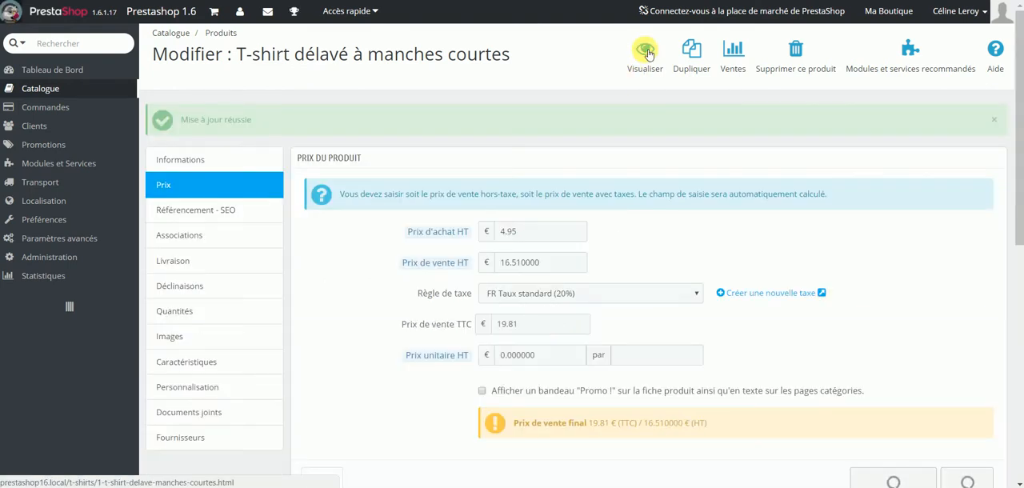
# Preview the T-shirt's page in the shop and check the displayed price, discount and original price.
pyautogui.click(645, 49)
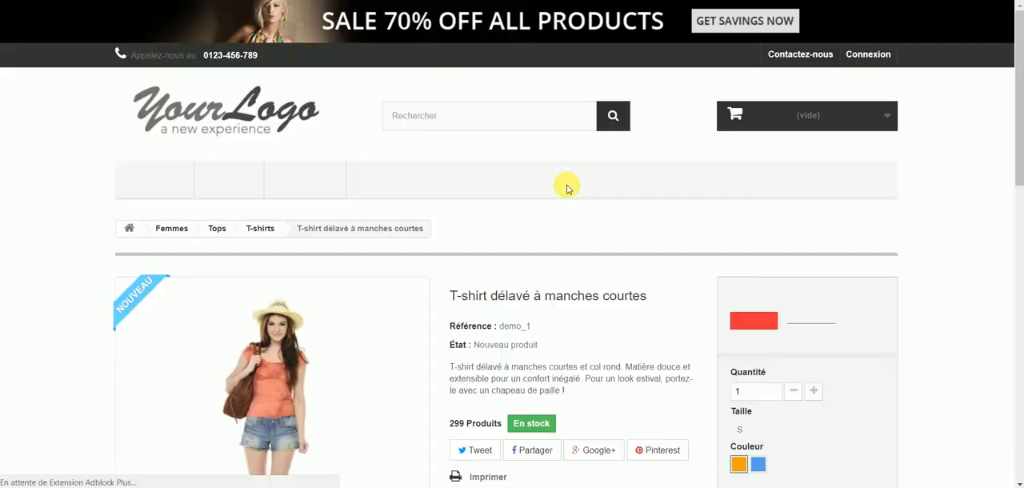
pyautogui.moveTo(730, 297); pyautogui.dragTo(836, 298)
pyautogui.moveTo(730, 320); pyautogui.dragTo(844, 332)
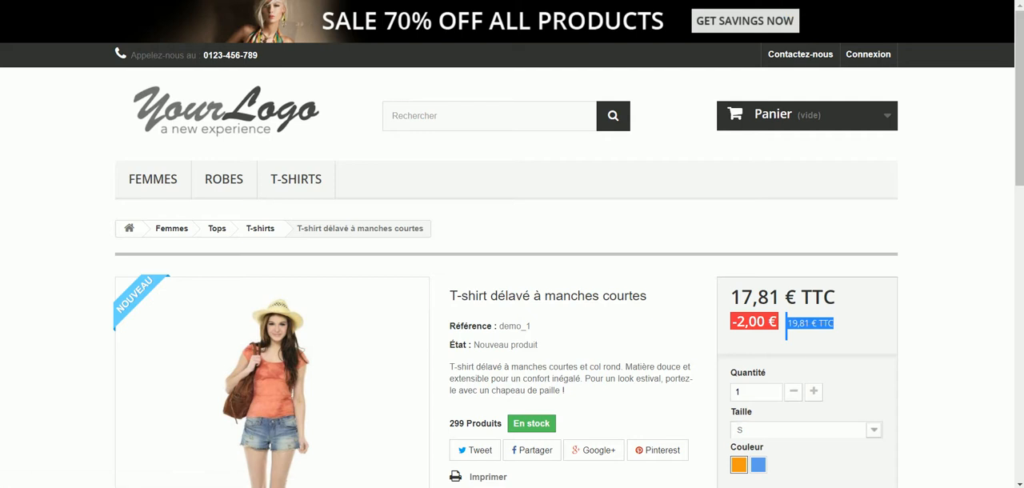
# Return to the product's price settings and examine the saved specific price and the priority options.
pyautogui.hotkey('ctrl', 'shift', 'Tab')
pyautogui.scroll(-1, 692, 354)
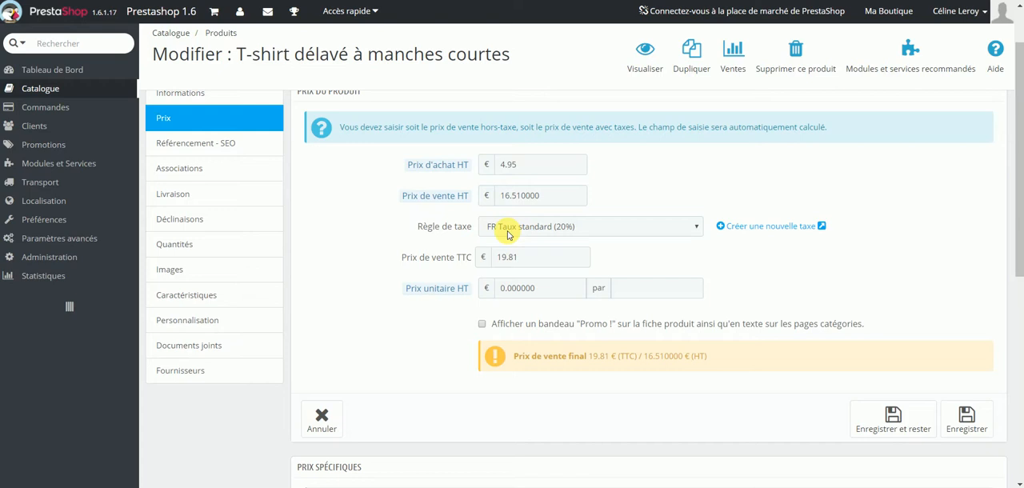
pyautogui.scroll(-4, 480, 252)
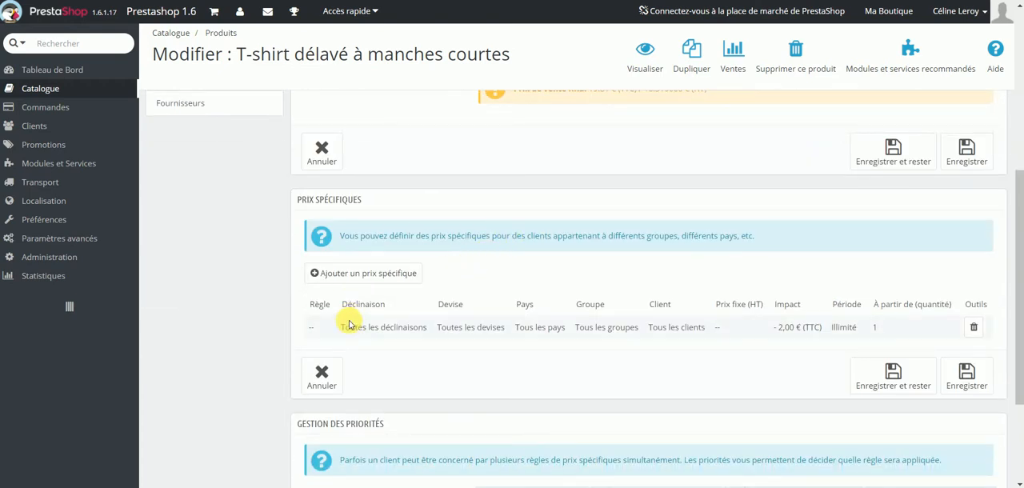
pyautogui.moveTo(352, 326); pyautogui.dragTo(944, 331)
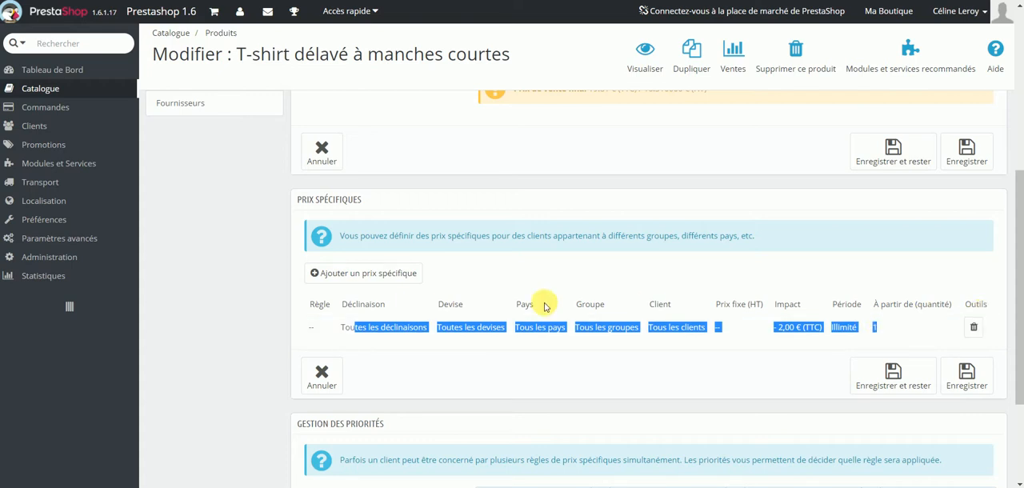
pyautogui.click(544, 306)
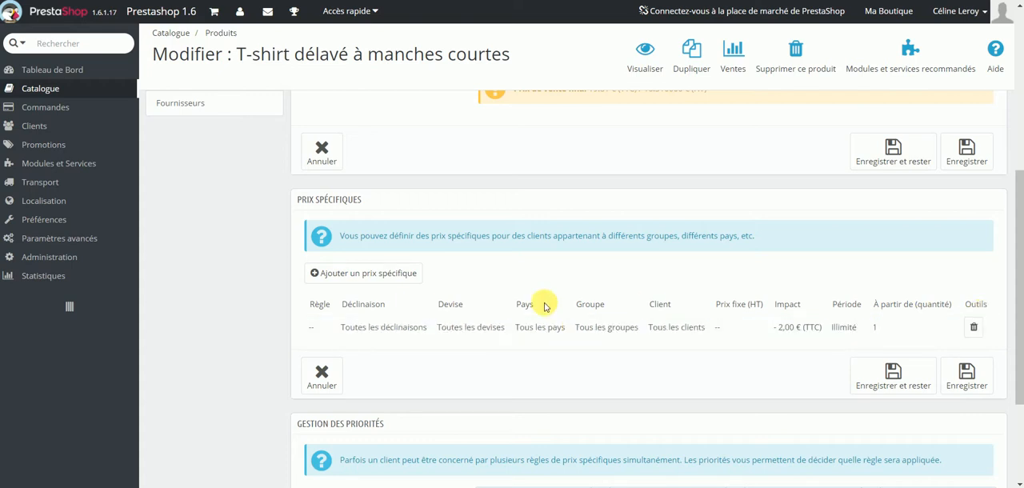
pyautogui.scroll(-2, 515, 276)
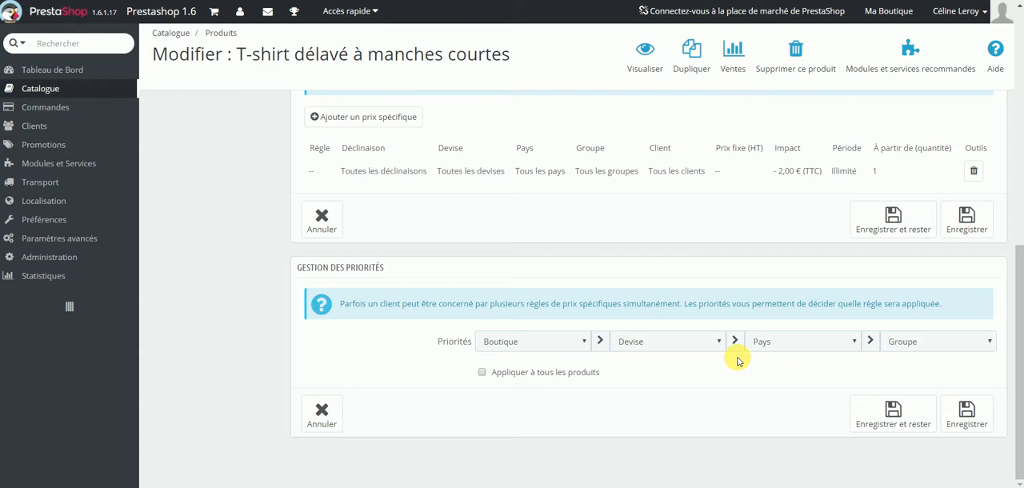
pyautogui.click(564, 344)
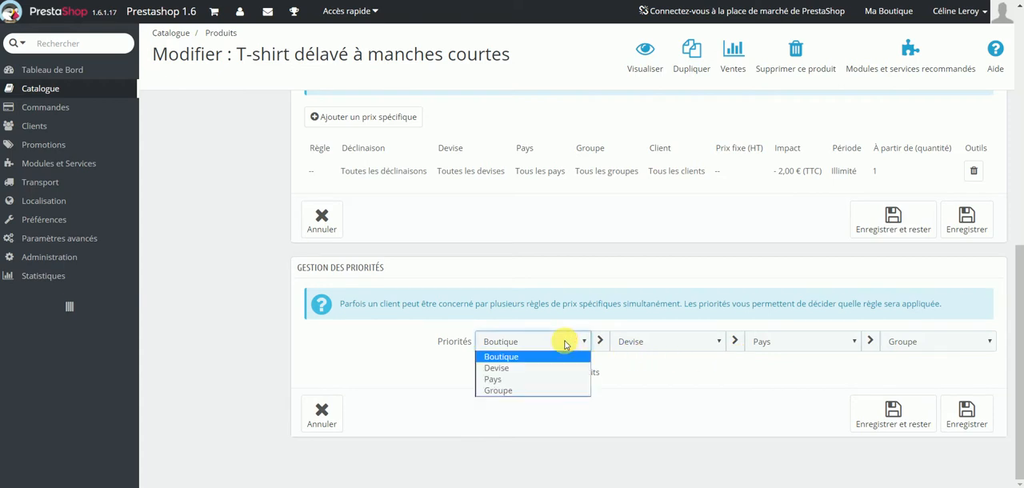
pyautogui.click(565, 344)
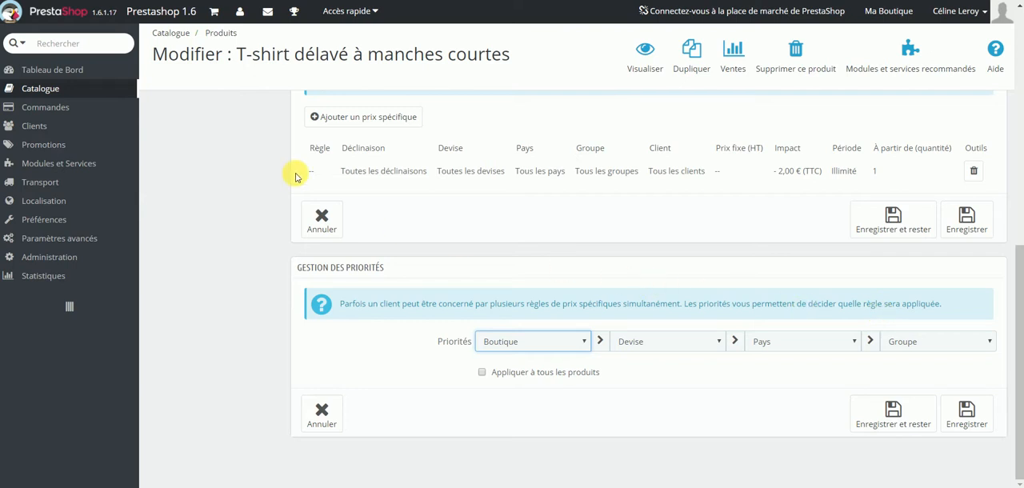
# Create a new catalogue price rule under the promotions and name it "Soldes".
pyautogui.moveTo(104, 140)
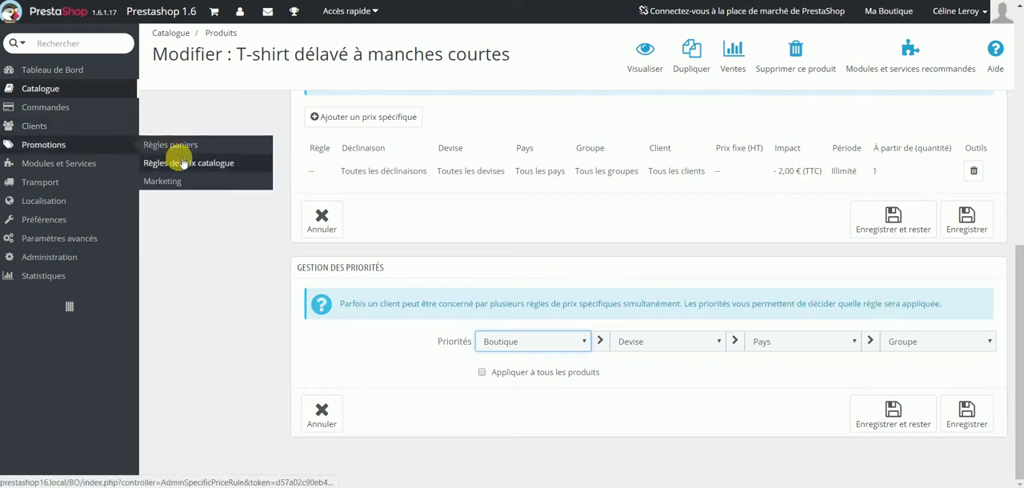
pyautogui.click(168, 162)
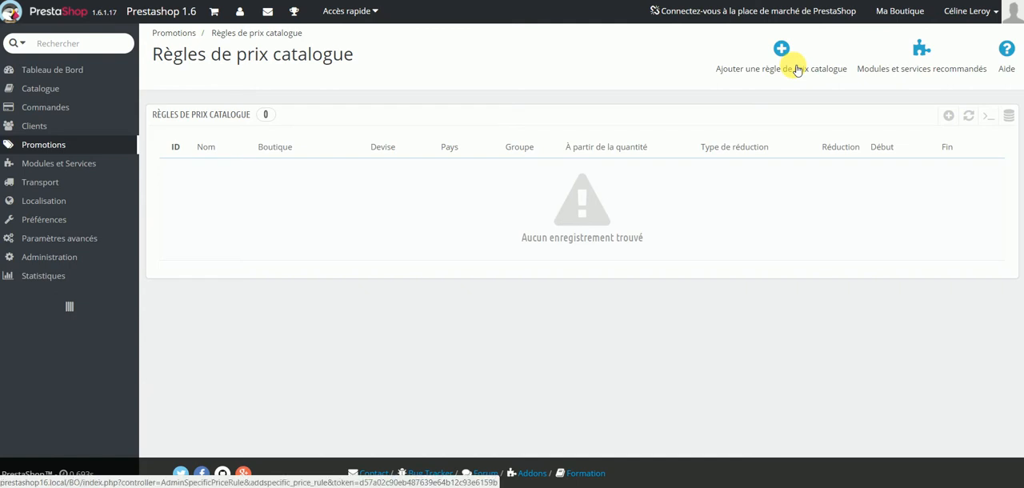
pyautogui.click(797, 71)
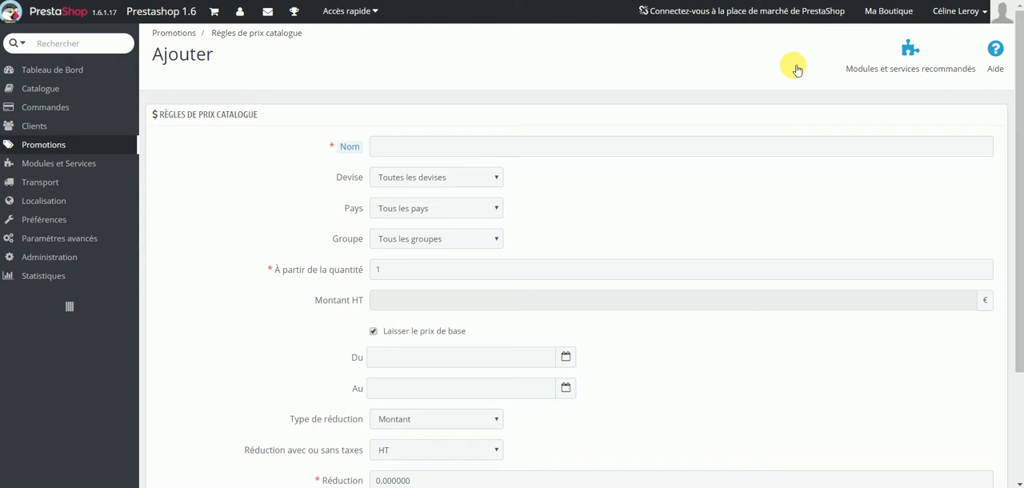
pyautogui.click(760, 146)
pyautogui.write('S')
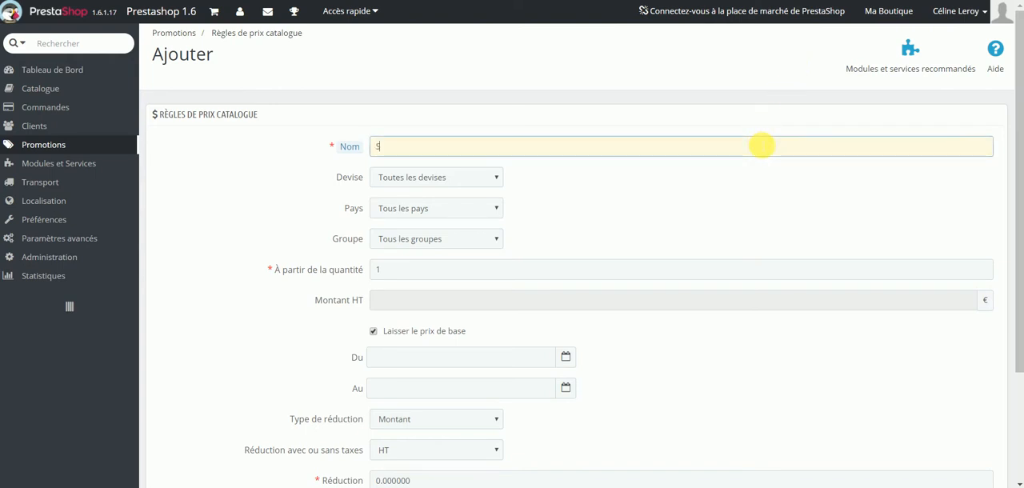
pyautogui.write('oldes')
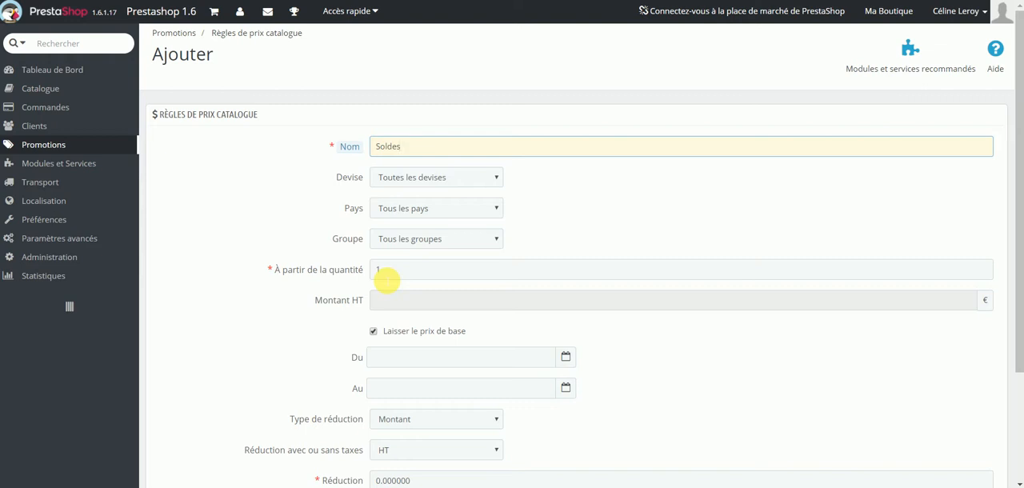
pyautogui.moveTo(328, 269); pyautogui.dragTo(409, 272)
pyautogui.click(408, 272)
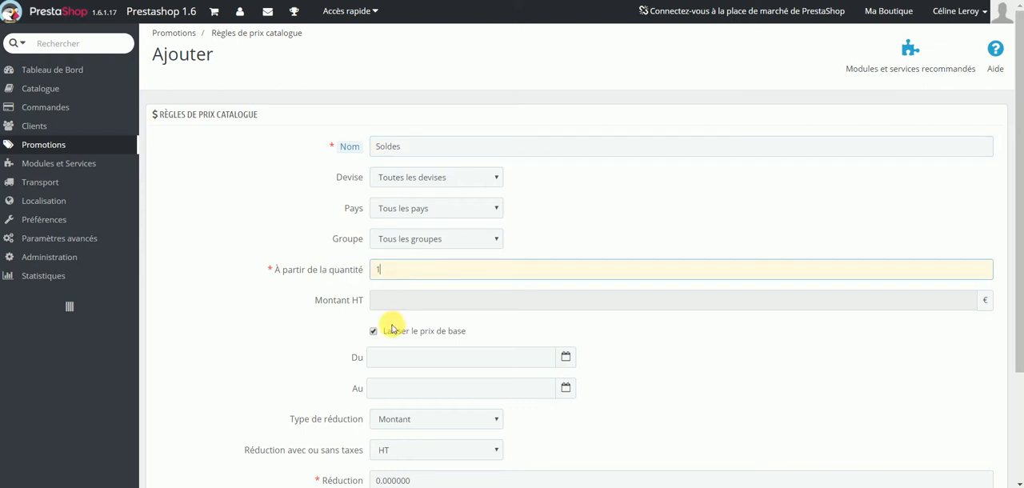
pyautogui.moveTo(328, 305); pyautogui.dragTo(465, 336)
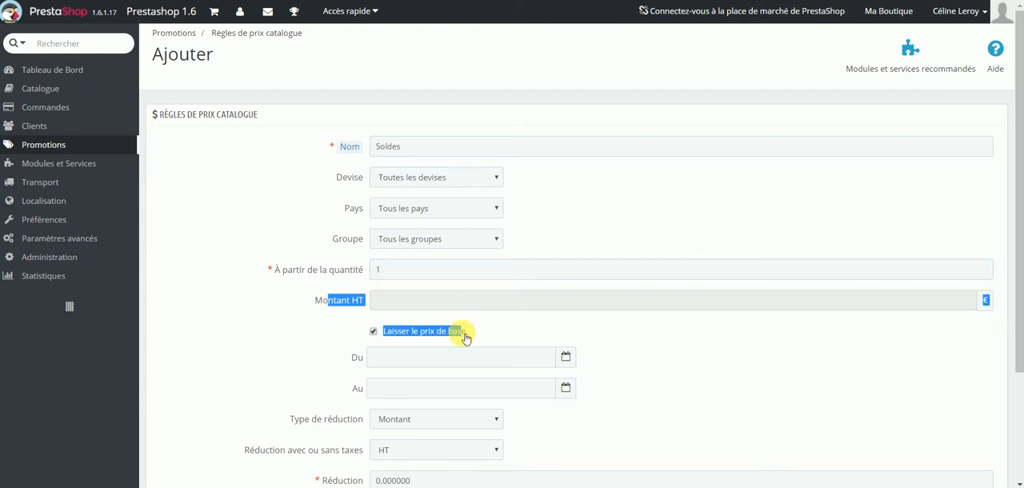
pyautogui.click(435, 359)
pyautogui.click(422, 390)
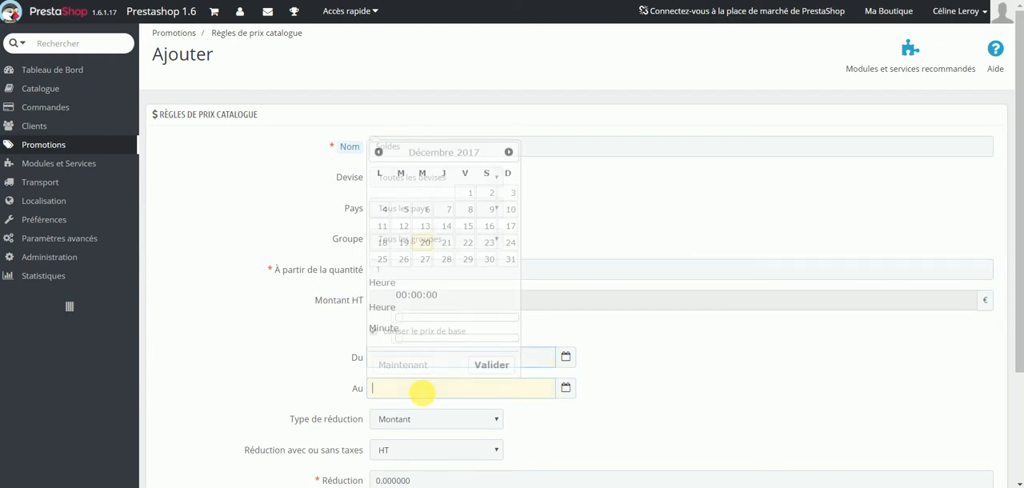
pyautogui.click(737, 336)
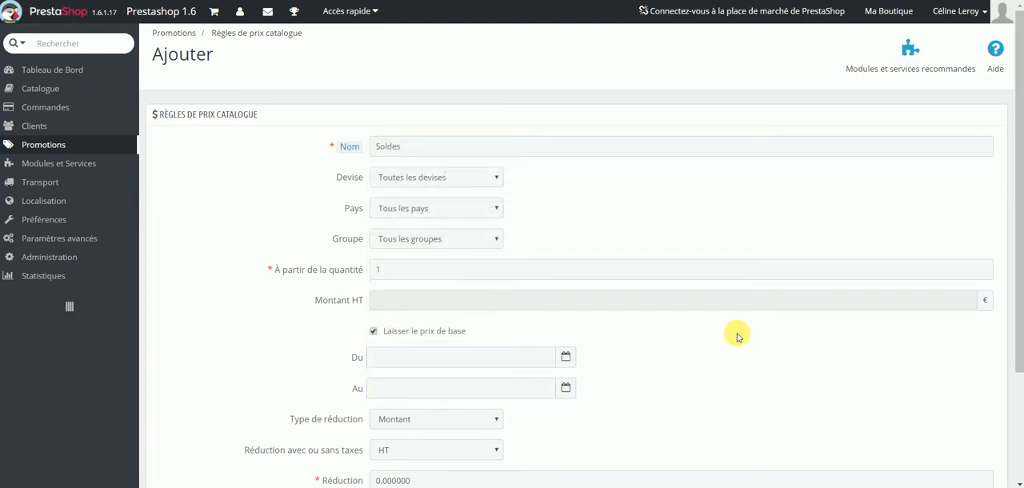
# Set the rule's reduction type to Pourcentage and its reduction to 20.
pyautogui.scroll(-3, 736, 337)
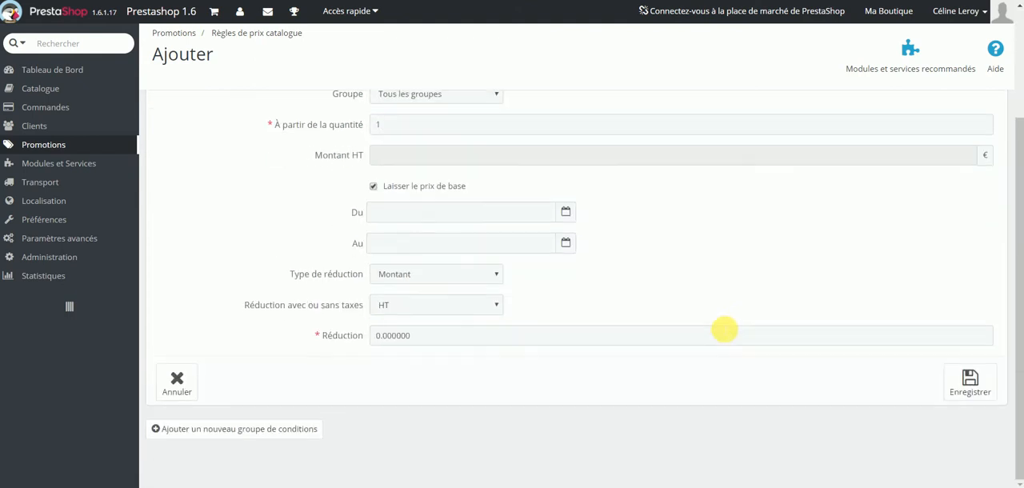
pyautogui.click(390, 278)
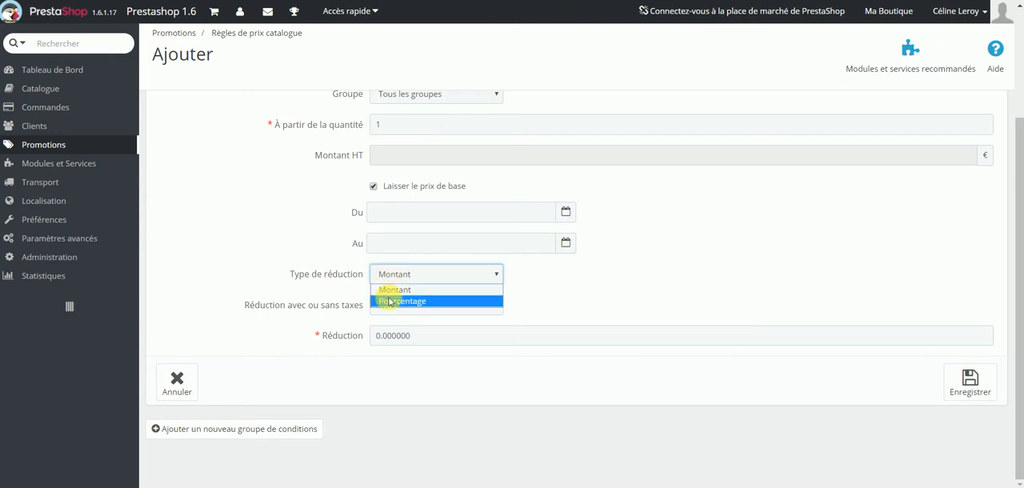
pyautogui.click(388, 300)
pyautogui.click(410, 276)
pyautogui.click(406, 289)
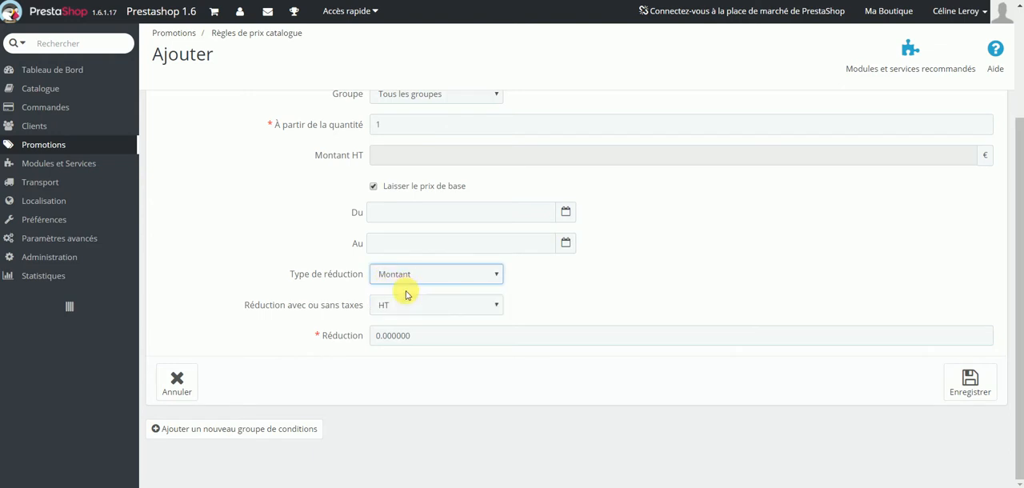
pyautogui.click(404, 276)
pyautogui.click(404, 301)
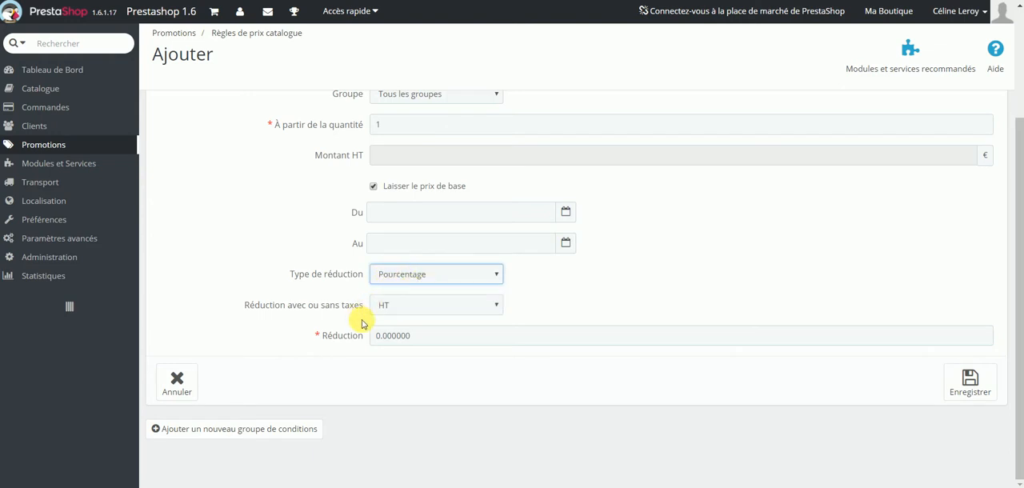
pyautogui.click(431, 335)
pyautogui.write('20')
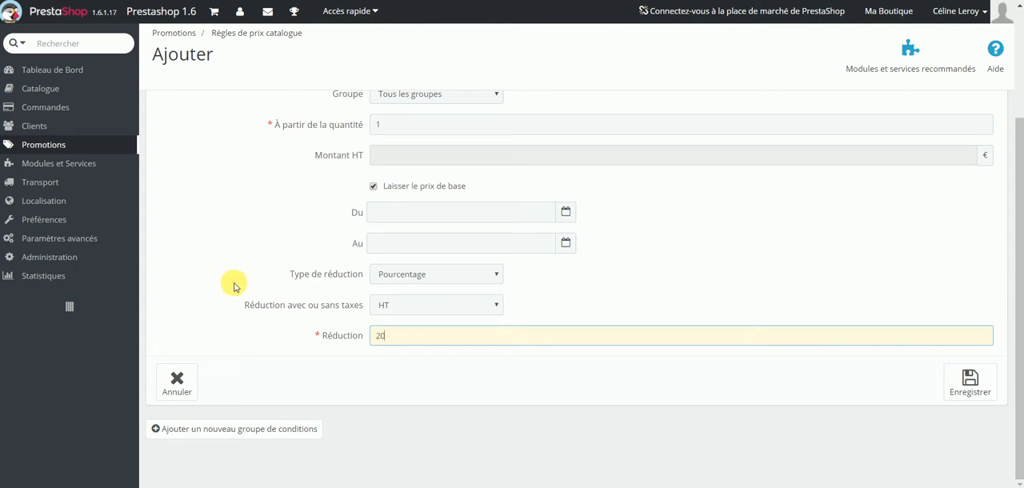
# Add a first condition group to the price rule and give it the category condition (4) Tops.
pyautogui.click(237, 431)
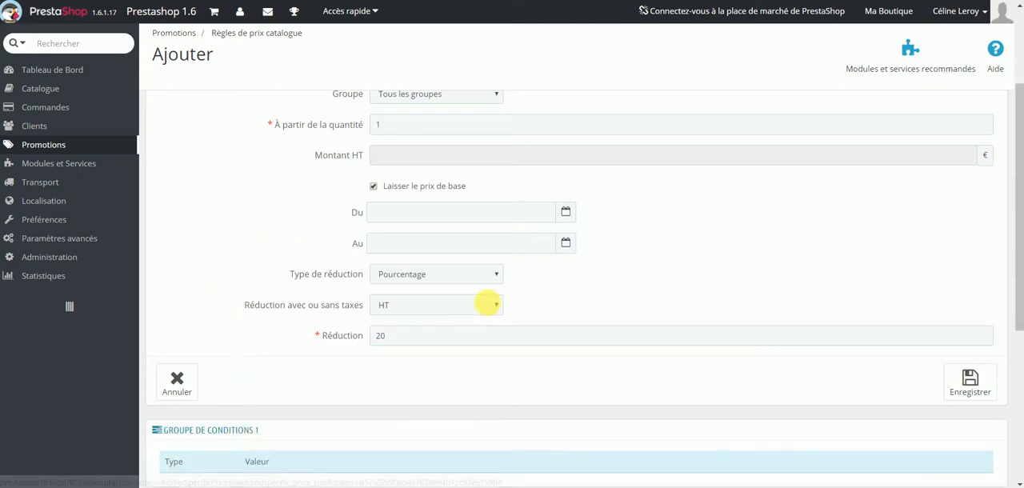
pyautogui.scroll(-4, 484, 299)
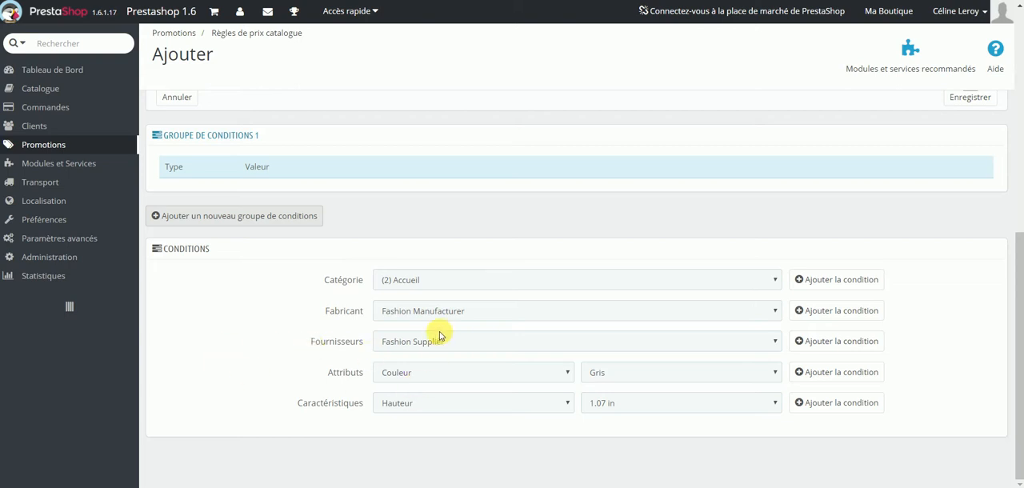
pyautogui.click(410, 281)
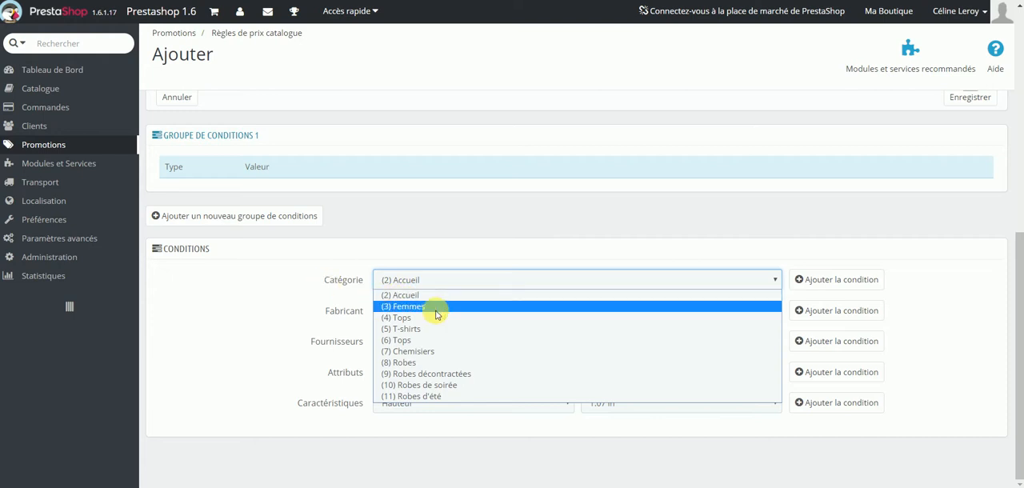
pyautogui.click(438, 227)
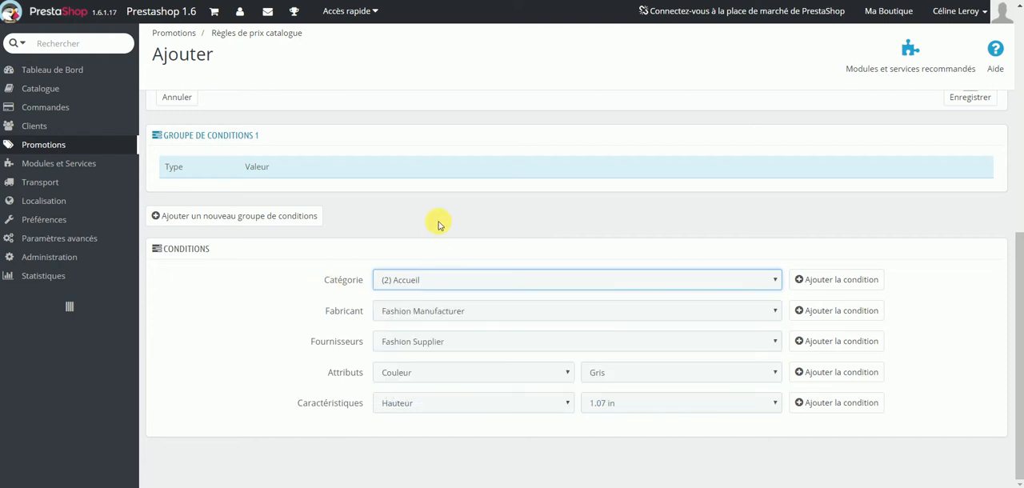
pyautogui.moveTo(60, 90)
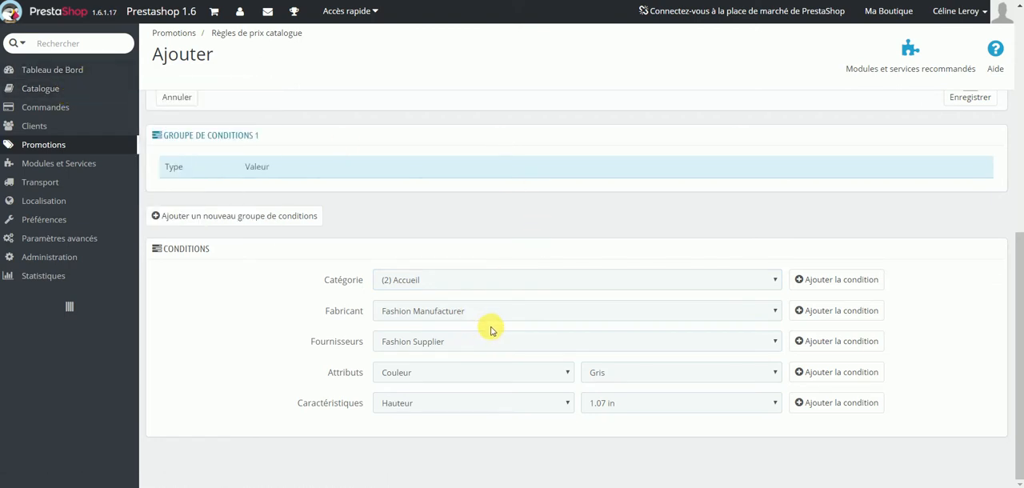
pyautogui.click(468, 280)
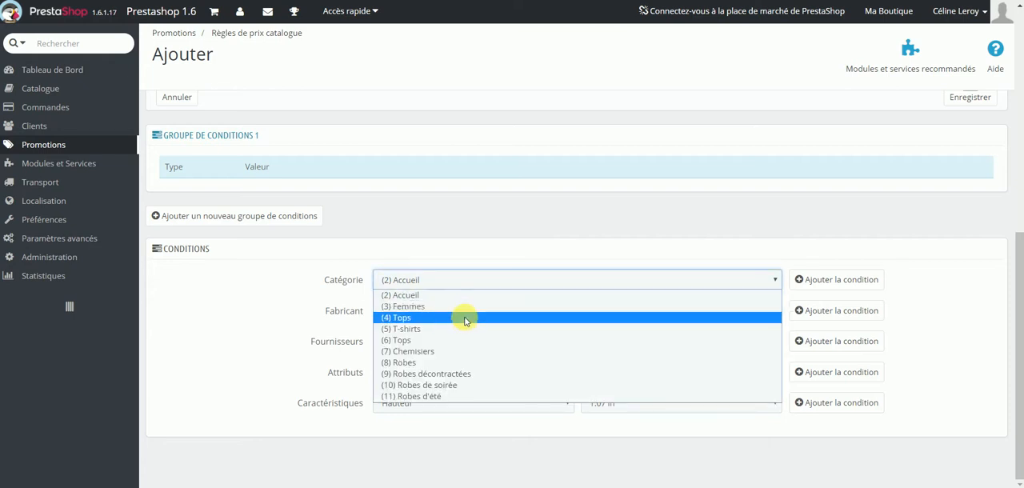
pyautogui.click(466, 319)
pyautogui.click(816, 279)
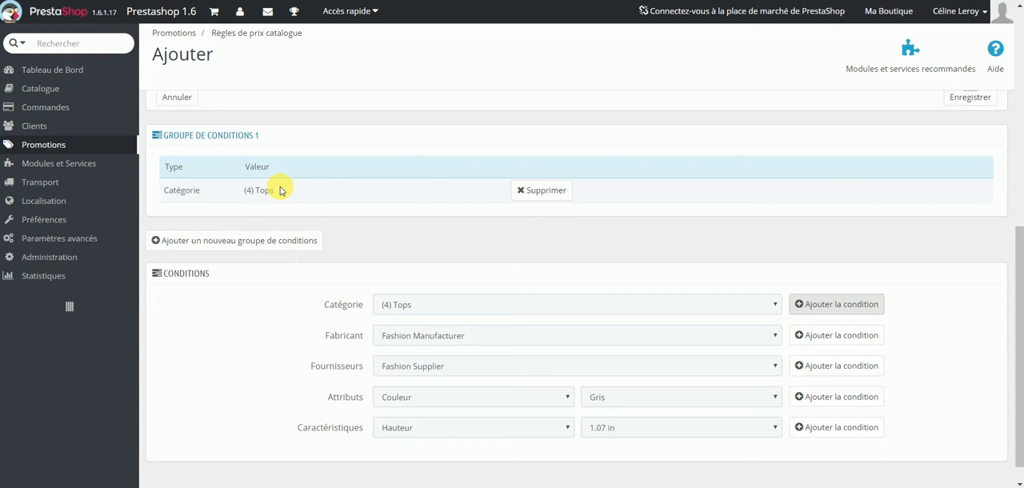
# Add the category (5) T-shirts as a second condition in the first condition group.
pyautogui.click(422, 304)
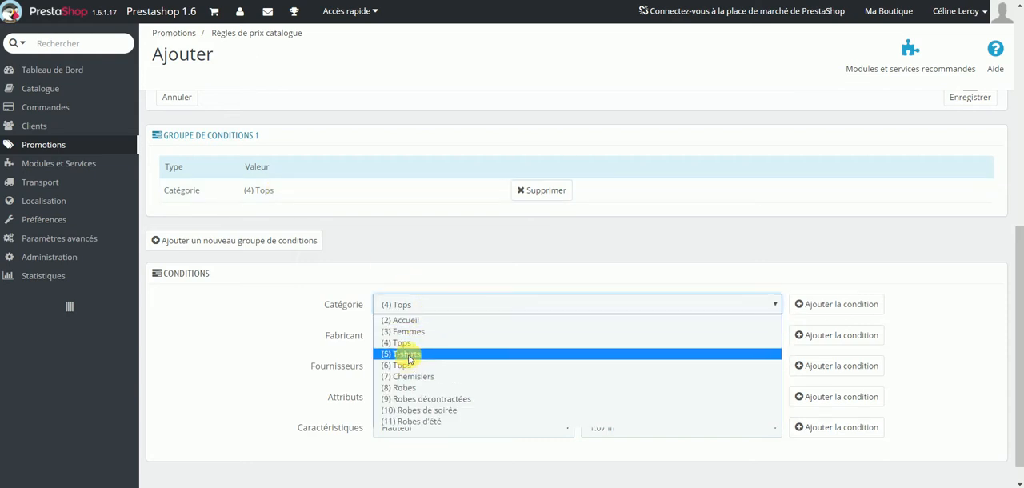
pyautogui.click(404, 353)
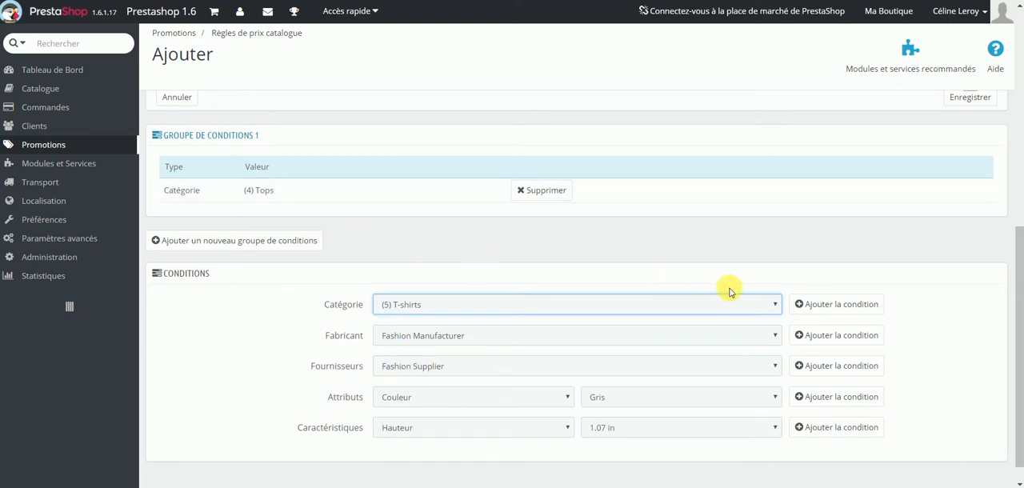
pyautogui.click(837, 304)
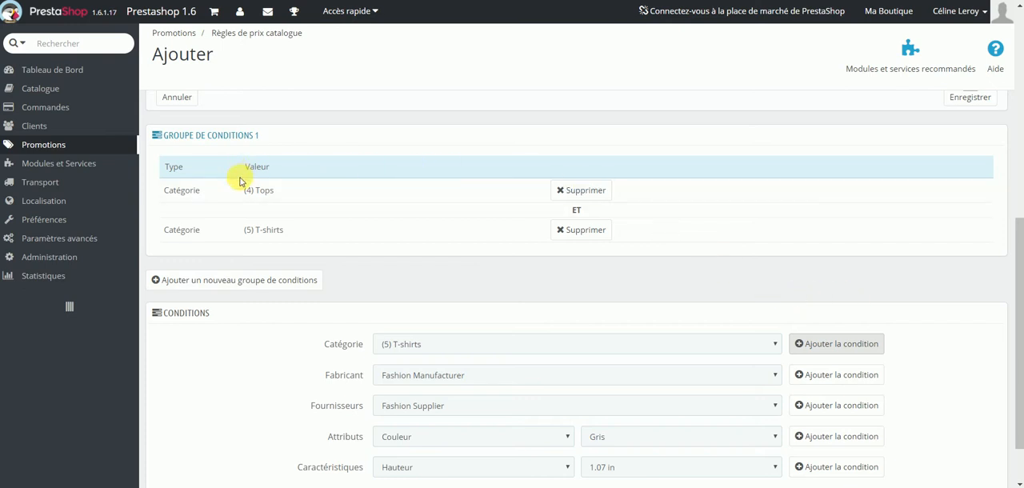
pyautogui.moveTo(243, 189); pyautogui.dragTo(311, 232)
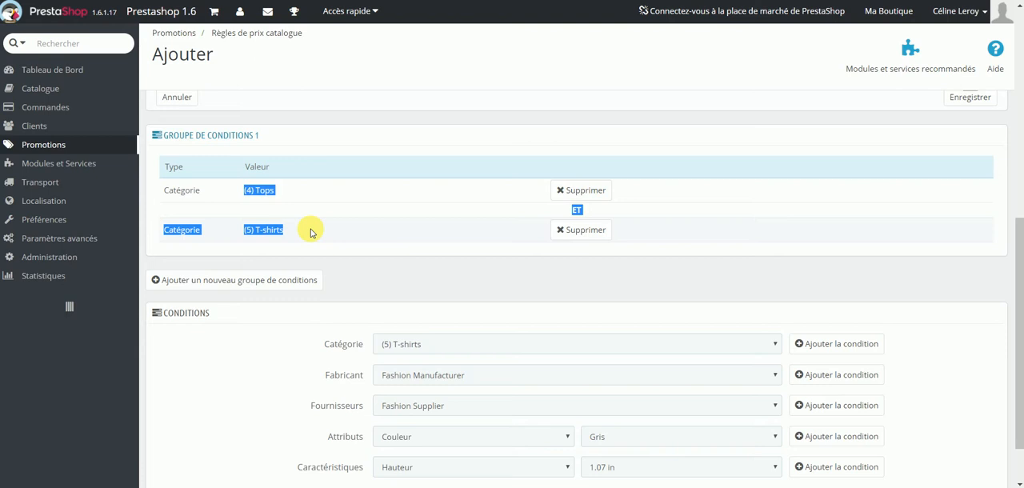
pyautogui.click(312, 232)
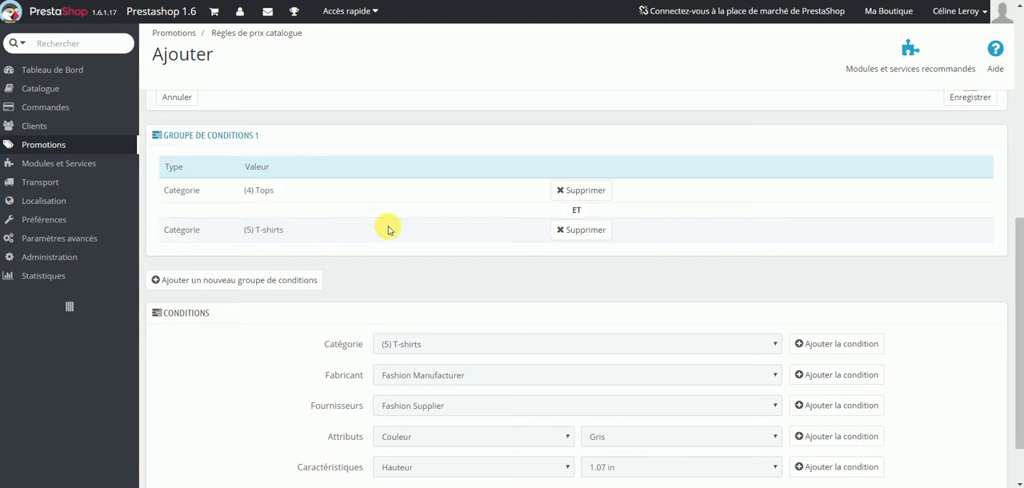
# Remove the T-shirts condition from the first group and add it to a new second condition group instead.
pyautogui.click(592, 230)
pyautogui.scroll(-7, 407, 235)
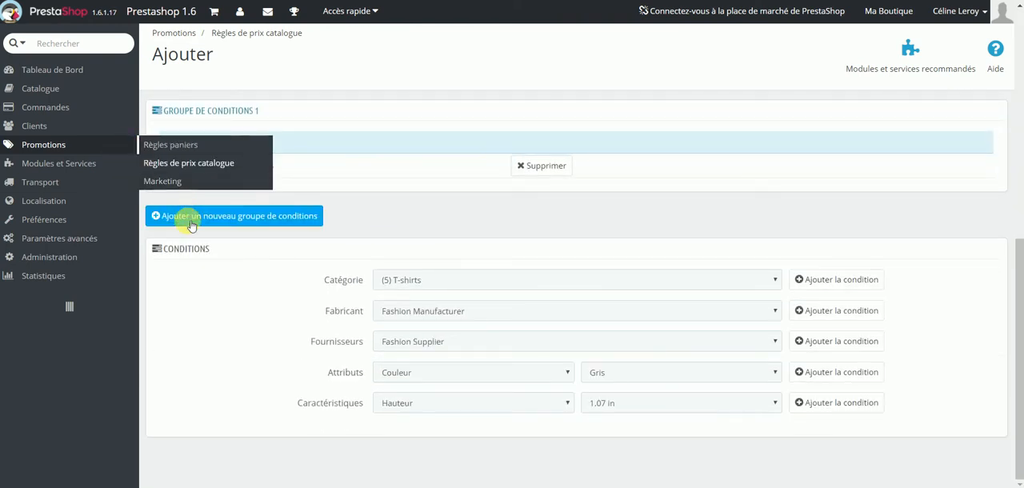
pyautogui.click(200, 217)
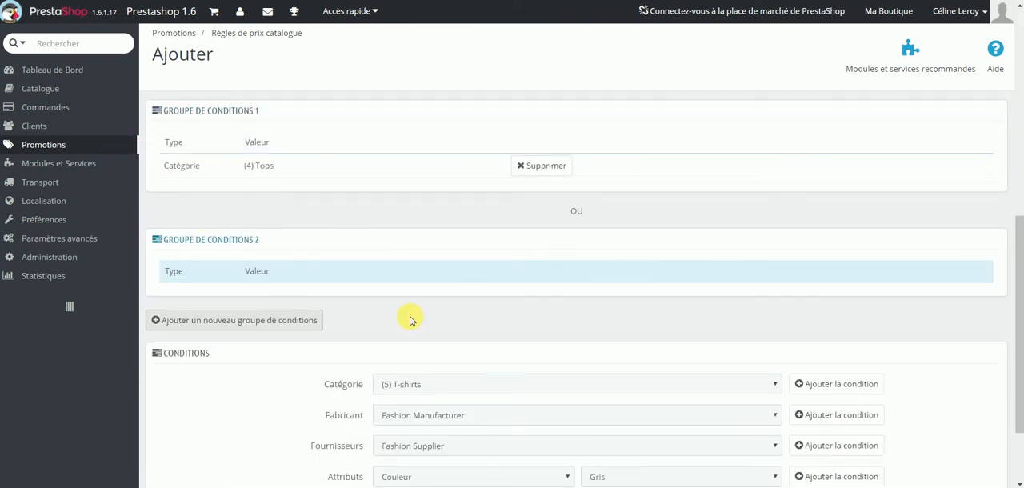
pyautogui.doubleClick(579, 213)
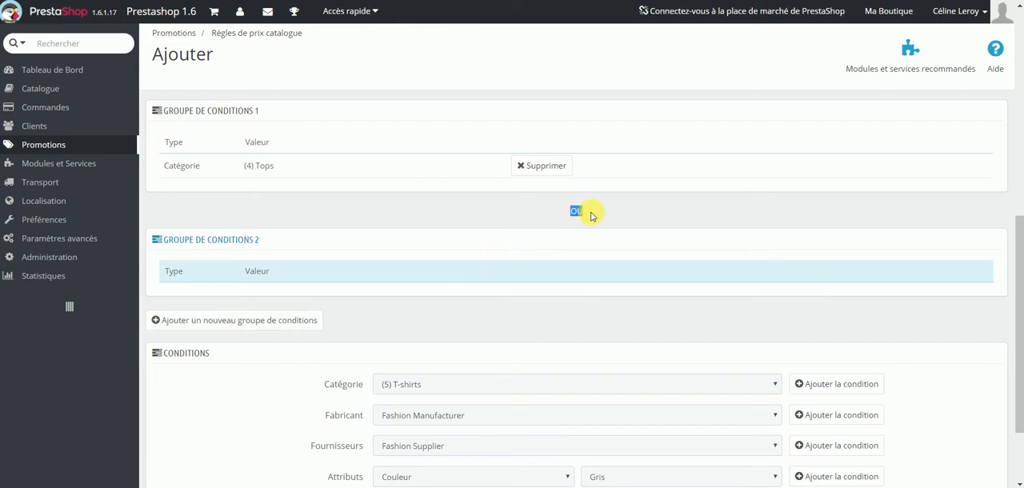
pyautogui.scroll(-1, 560, 240)
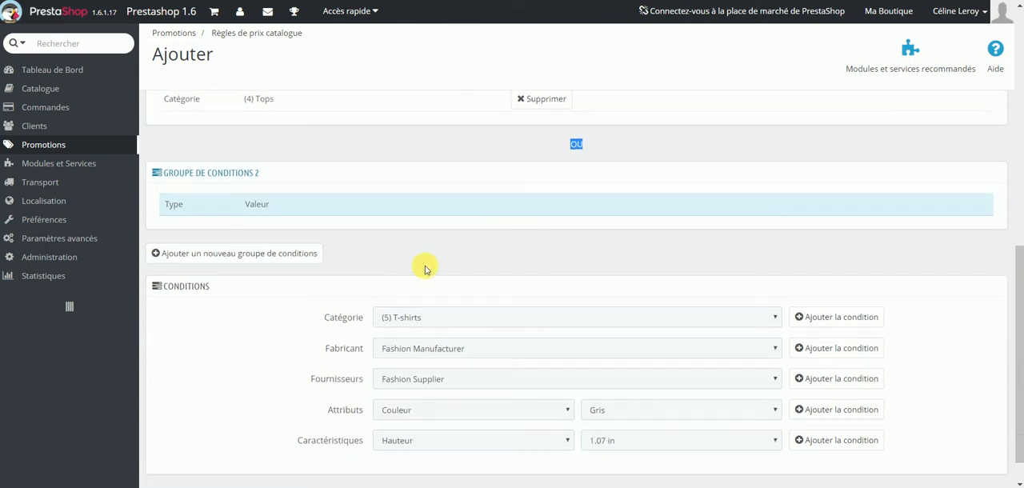
pyautogui.click(828, 316)
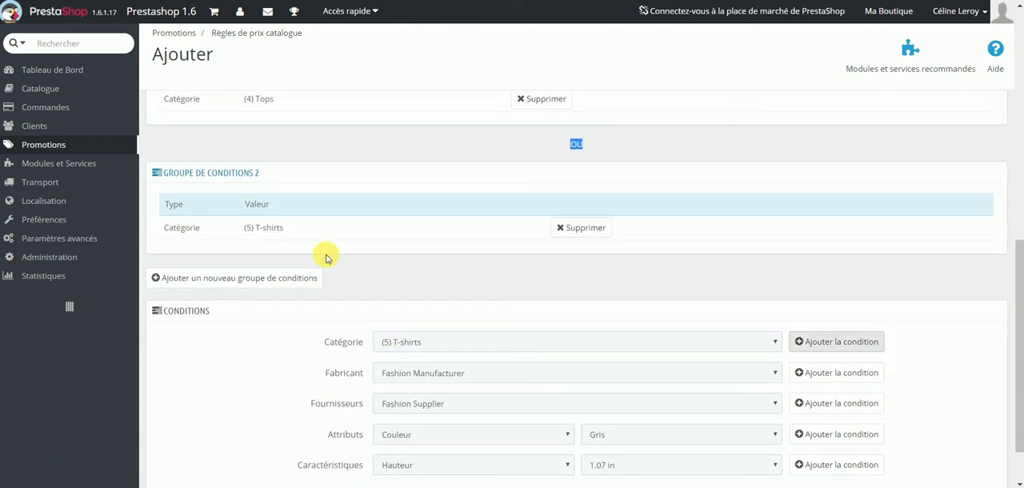
# Review both condition groups and save the catalogue price rule.
pyautogui.scroll(1, 299, 236)
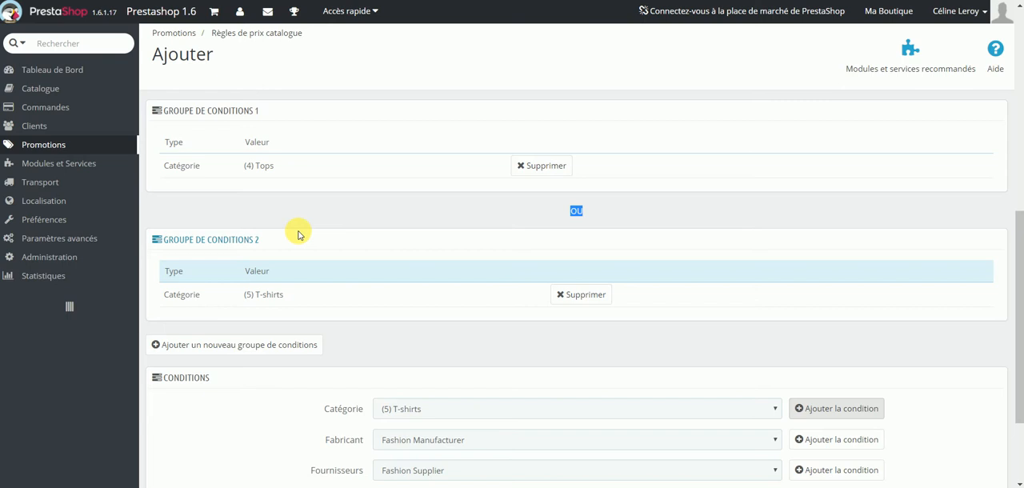
pyautogui.scroll(5, 681, 206)
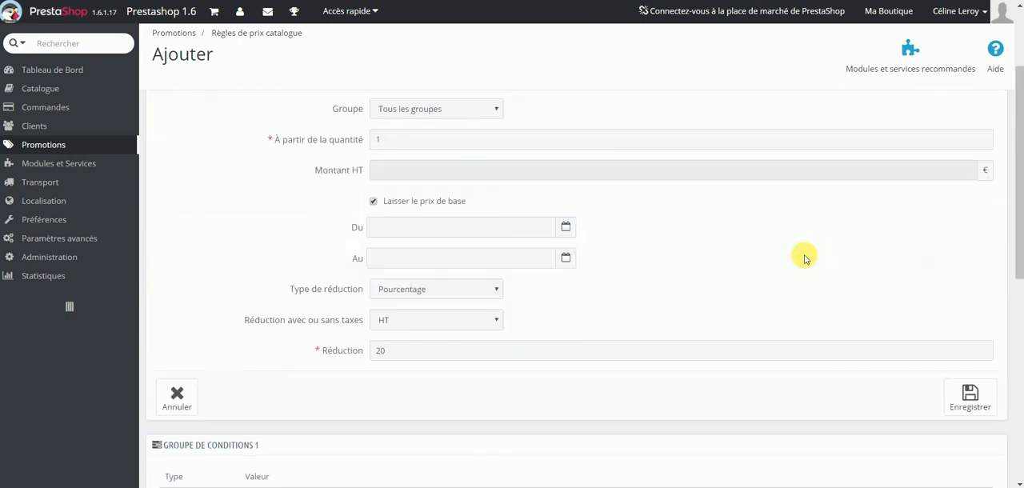
pyautogui.click(961, 397)
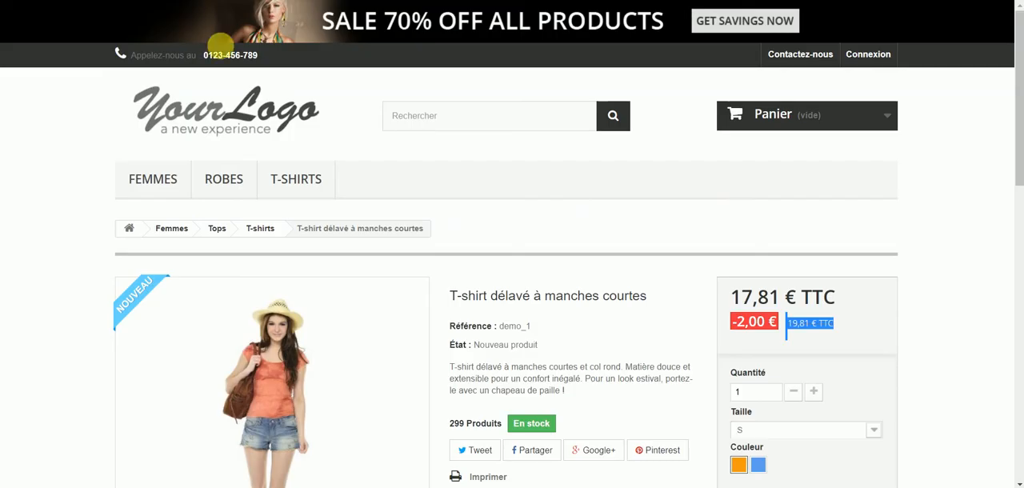
# Open the Tops category in the shop and check the promotional prices of the Chemisier and the short-sleeved T-shirt.
pyautogui.click(215, 231)
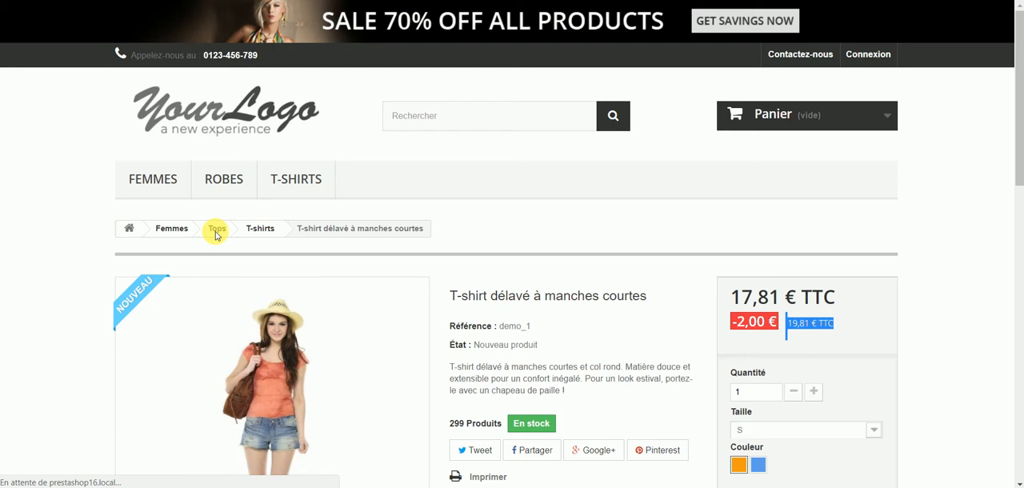
pyautogui.scroll(-3, 742, 284)
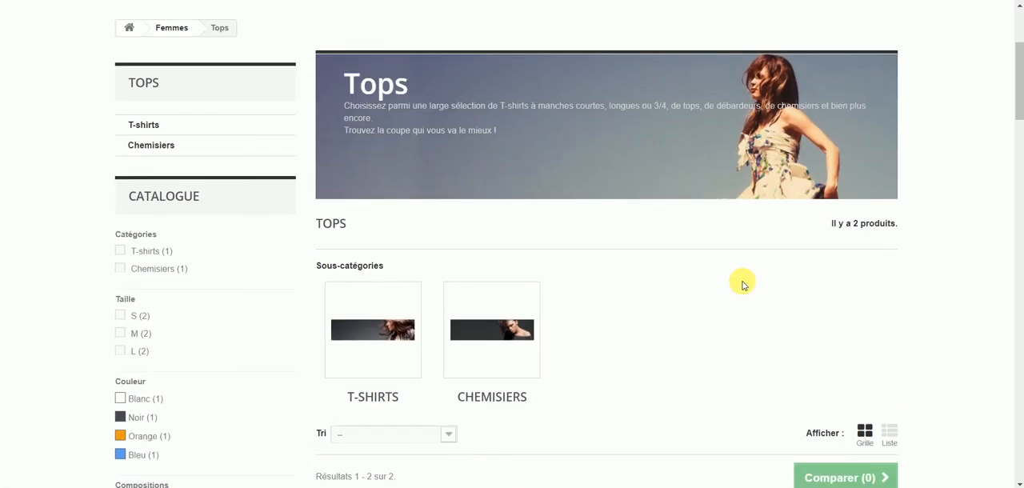
pyautogui.scroll(-5, 742, 284)
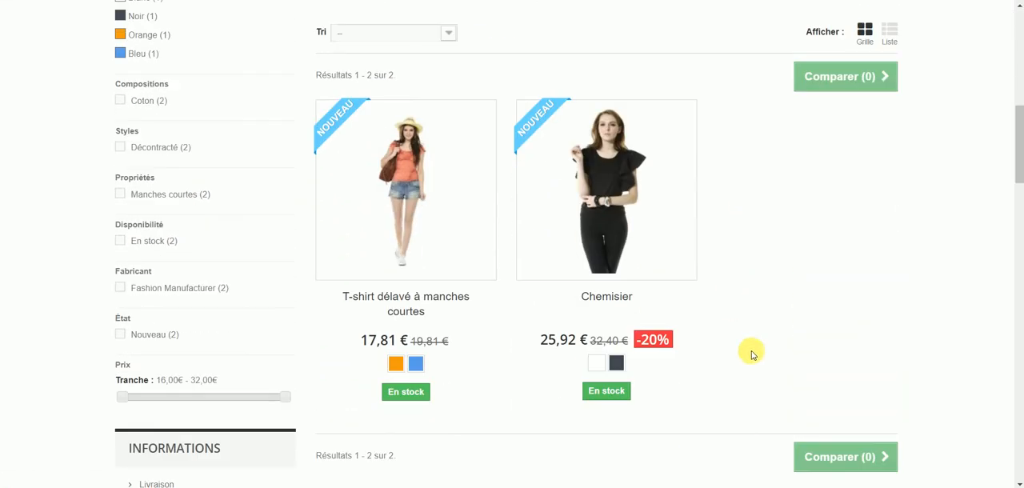
pyautogui.moveTo(646, 365)
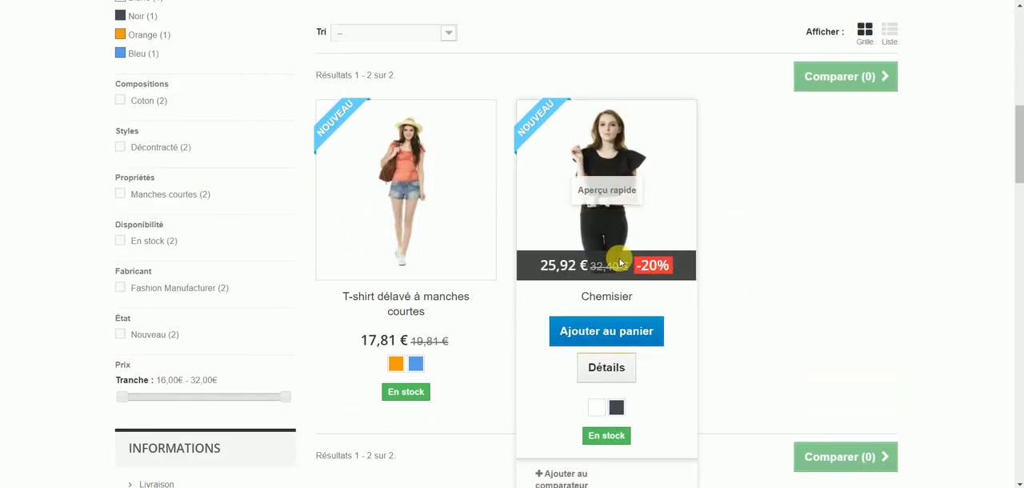
pyautogui.moveTo(452, 271)
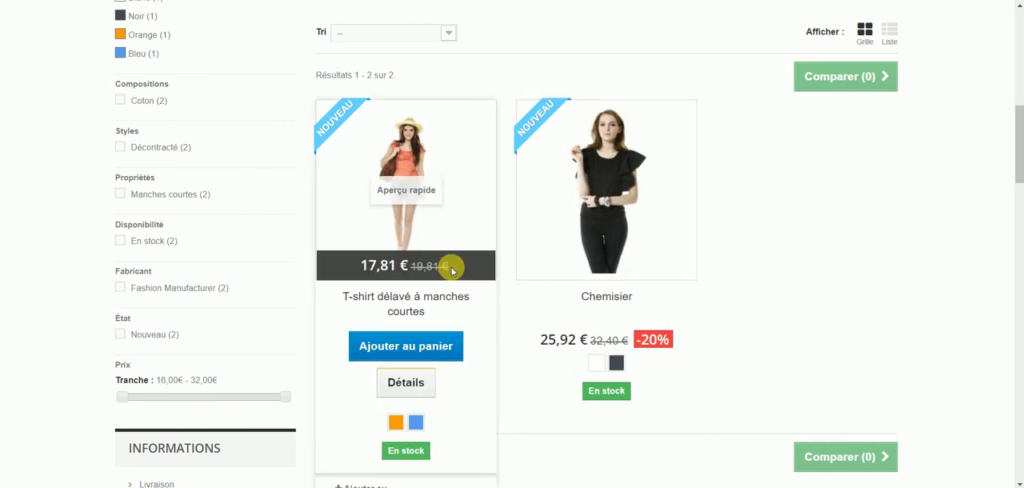